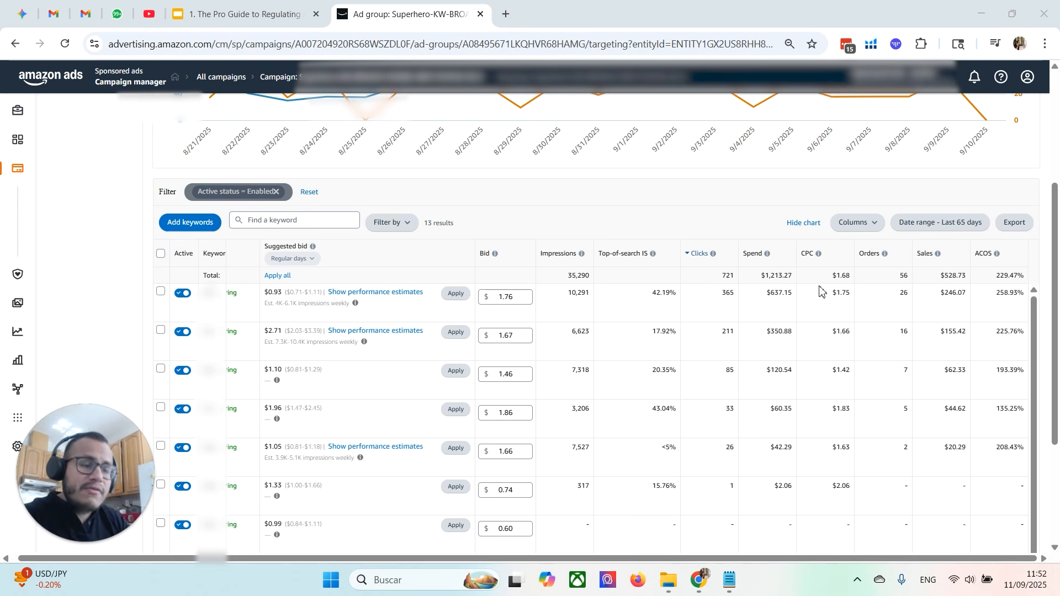
- Review the ad group's performance chart and keyword table, and open its search terms report
scroll(496, 298, "up", 4)
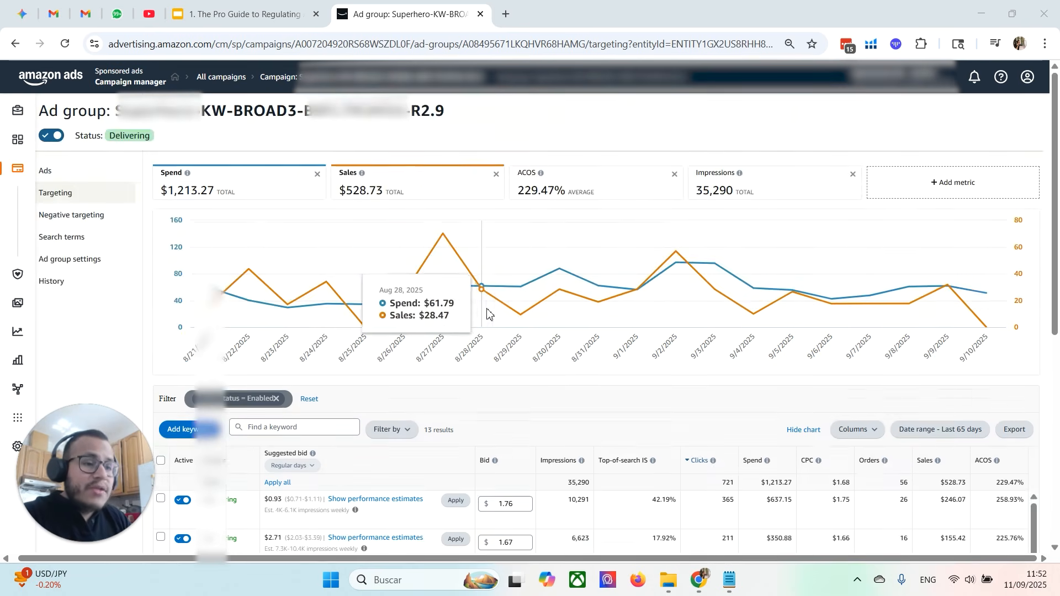
scroll(463, 358, "down", 3)
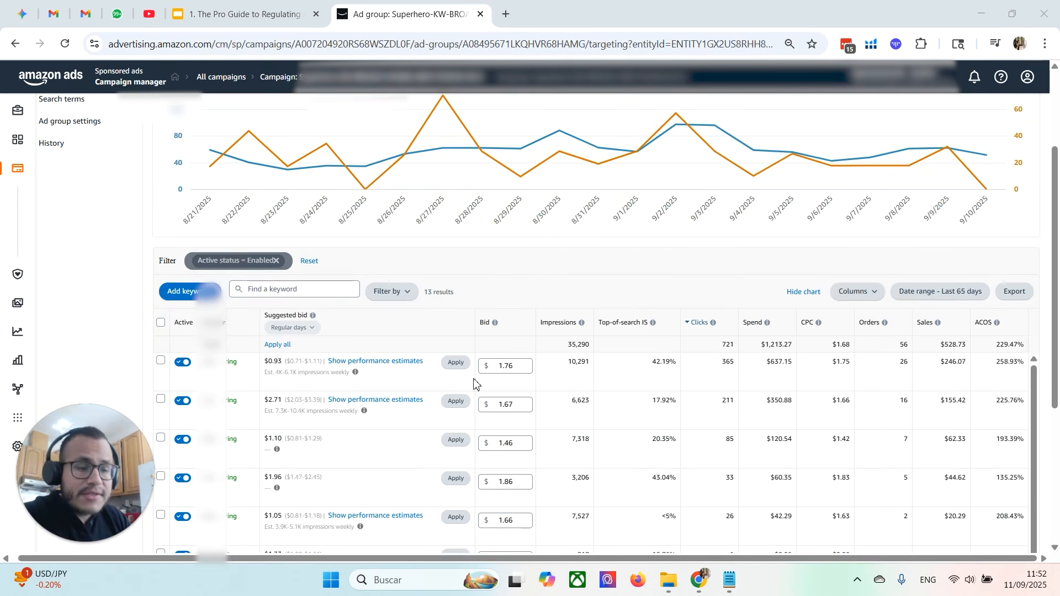
scroll(473, 383, "up", 4)
left_click(64, 240)
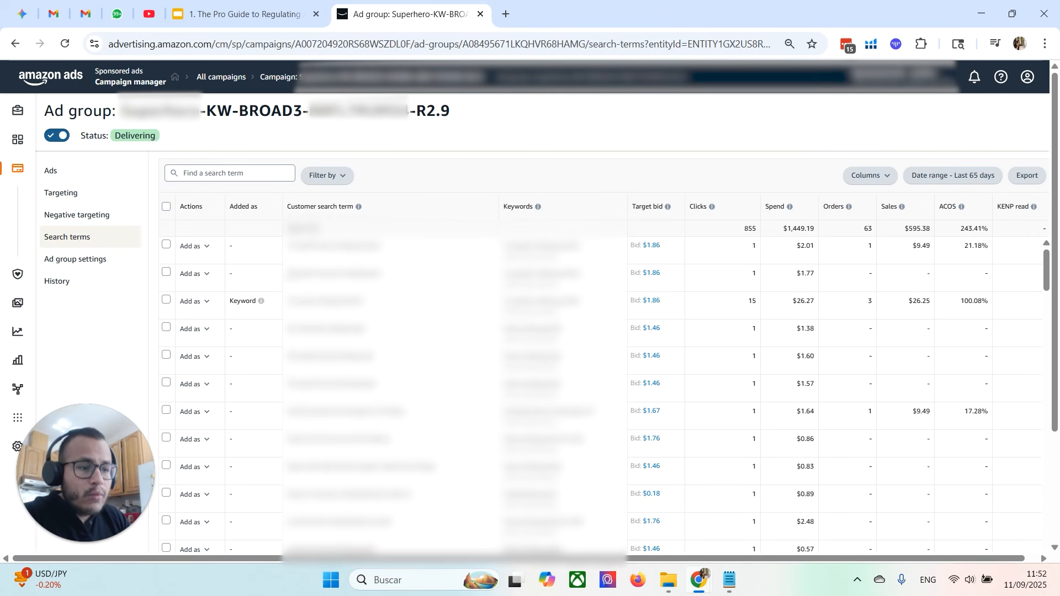
- Examine the second search term's clicks and the targeted keyword that triggered it
left_click_drag(288, 274, 382, 274)
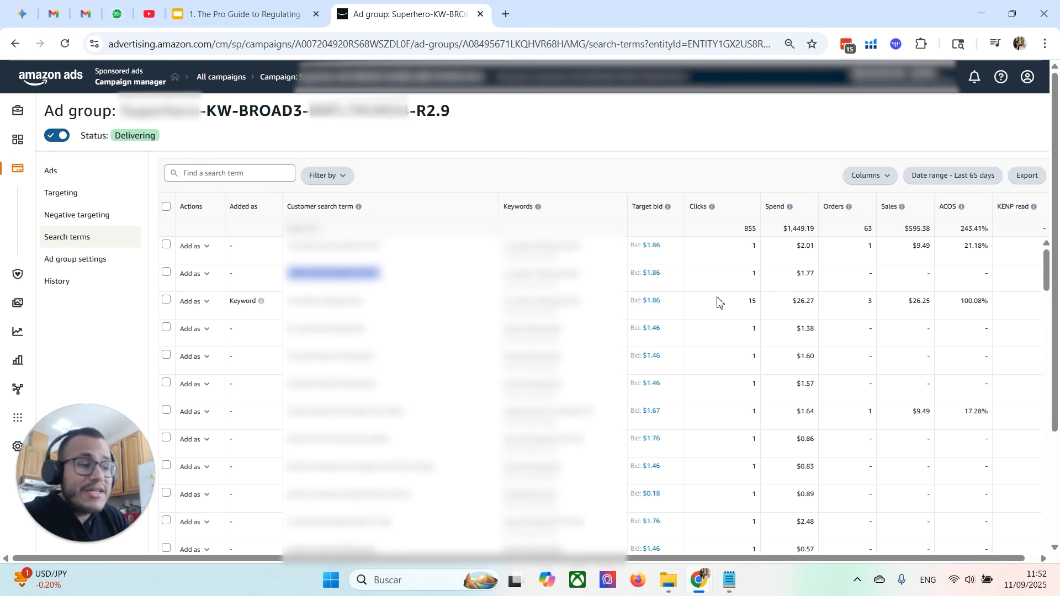
double_click(754, 274)
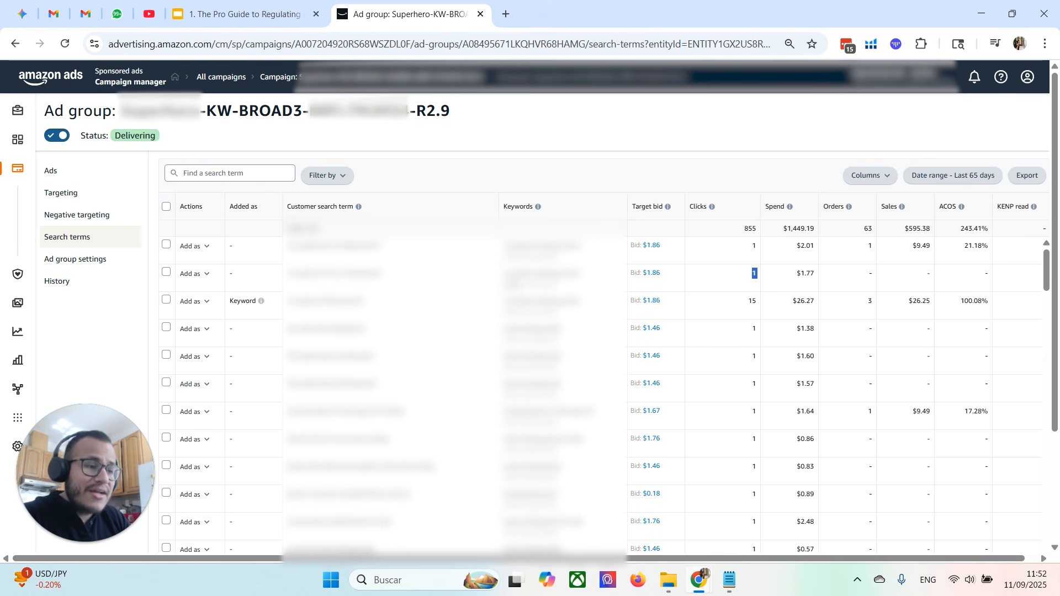
triple_click(514, 277)
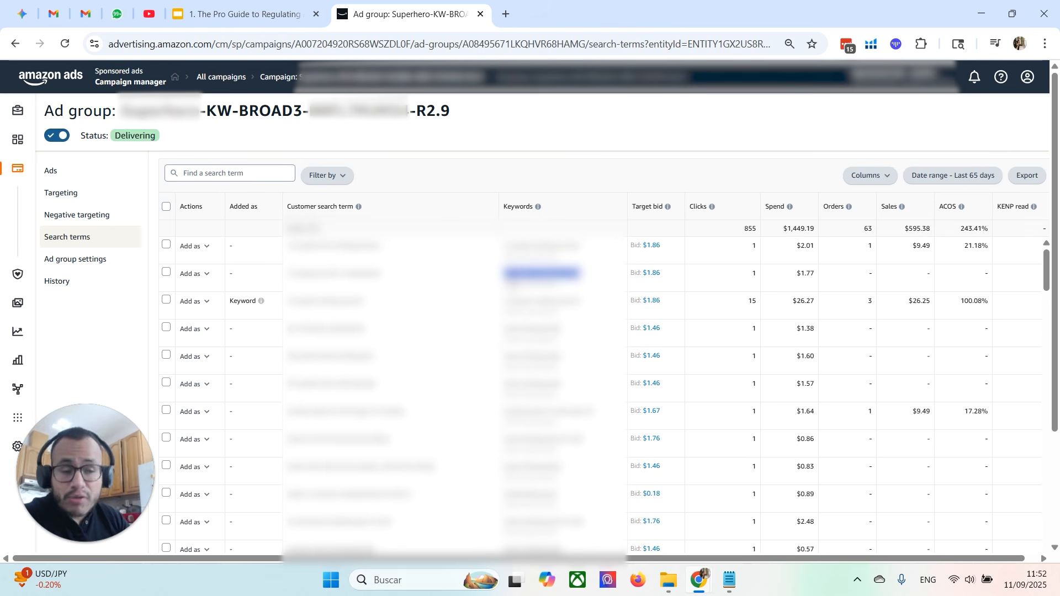
left_click(342, 275)
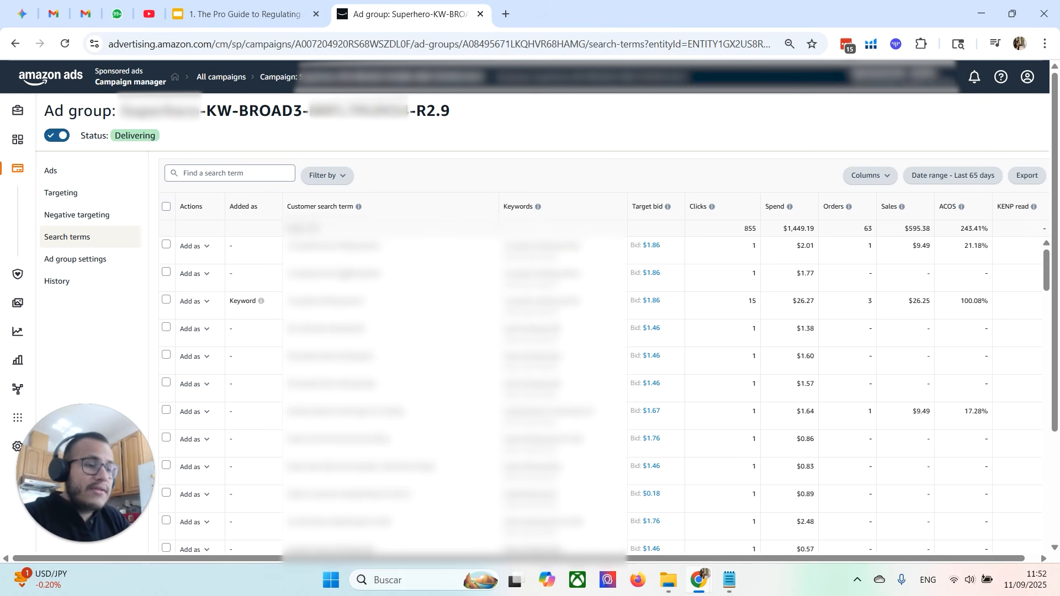
- Sort the search terms by clicks, highest first, and check the top term's clicks and orders
left_click(746, 210)
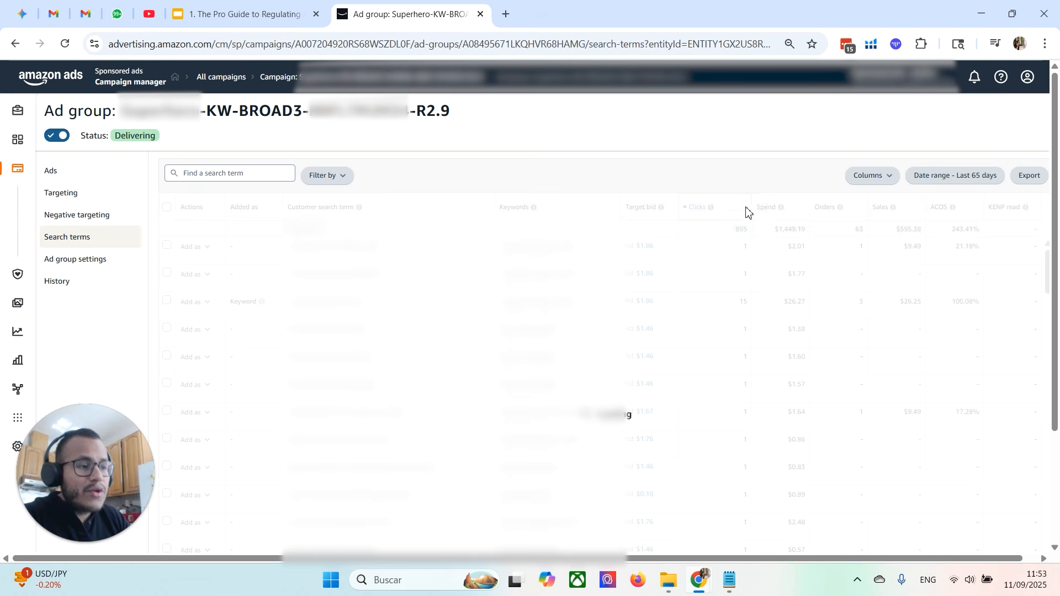
left_click(746, 210)
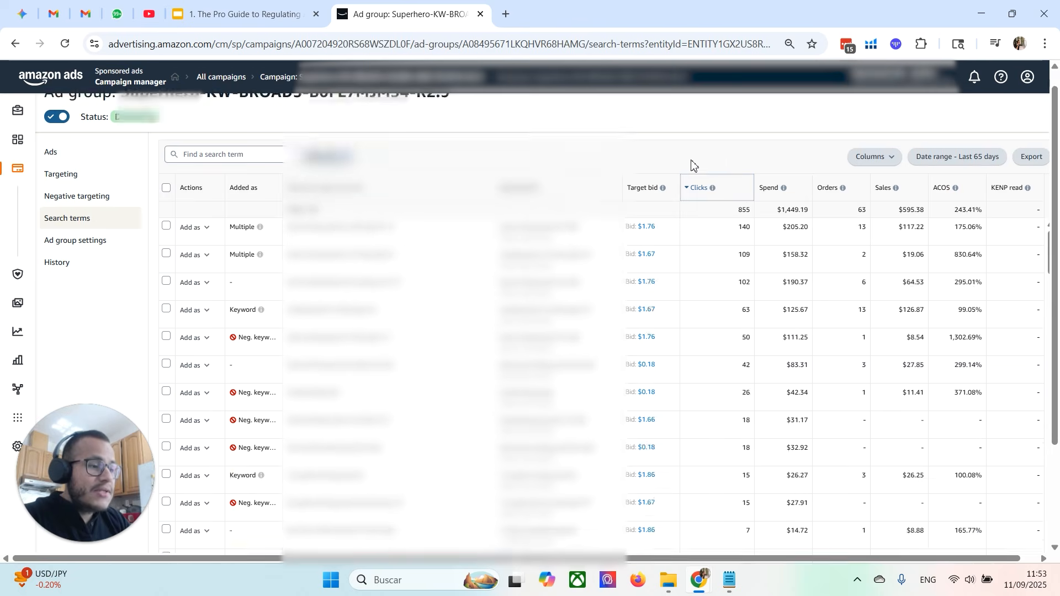
double_click(350, 244)
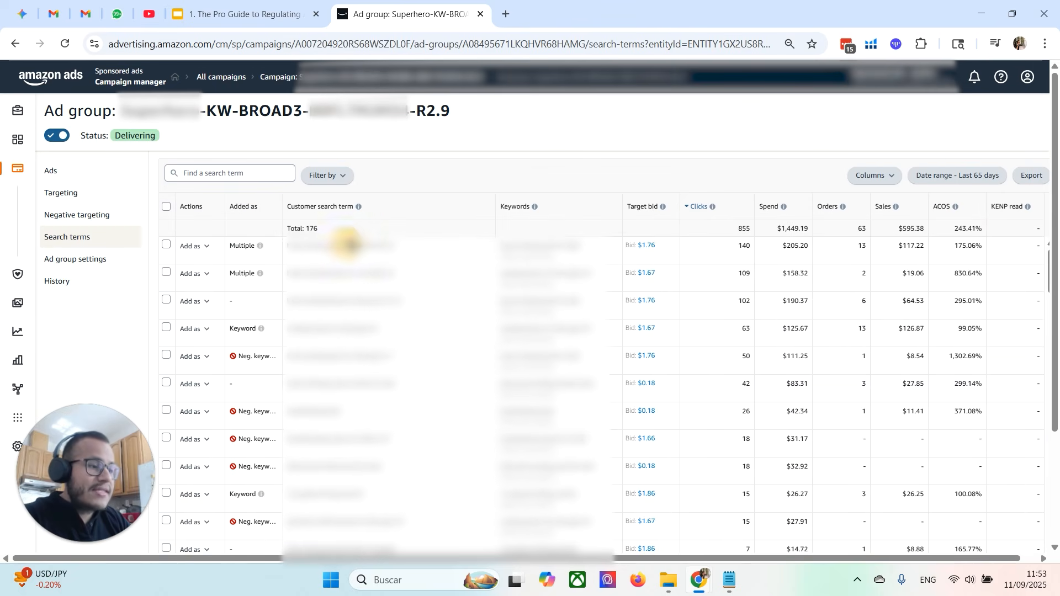
left_click(746, 250)
double_click(863, 245)
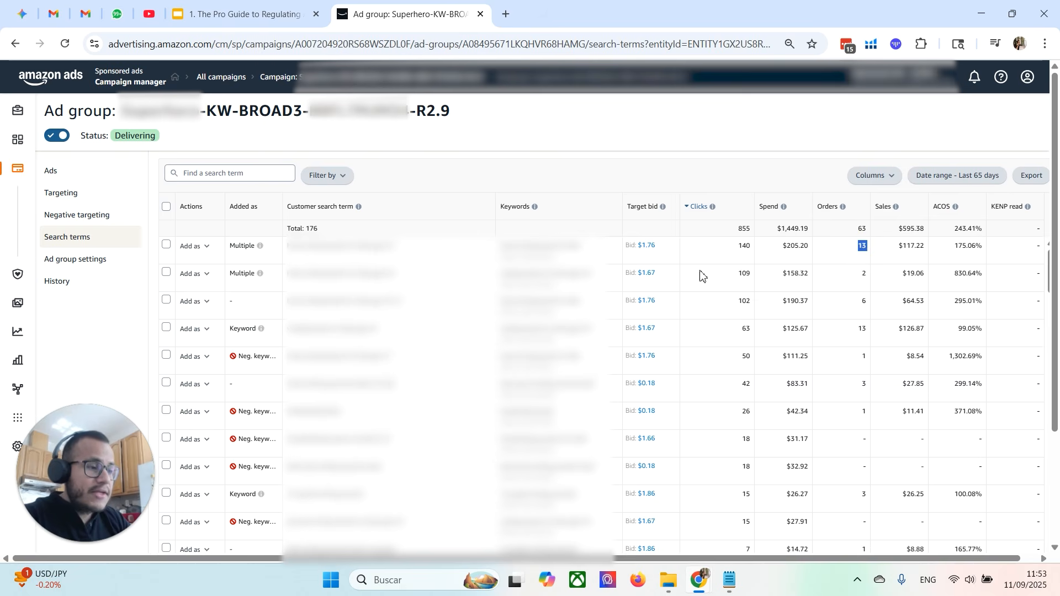
- Compare the clicks, spend, orders and sales of the second most-clicked search term
scroll(723, 270, "down", 1)
scroll(749, 269, "up", 1)
double_click(748, 272)
left_click(867, 272)
left_click_drag(732, 276, 889, 277)
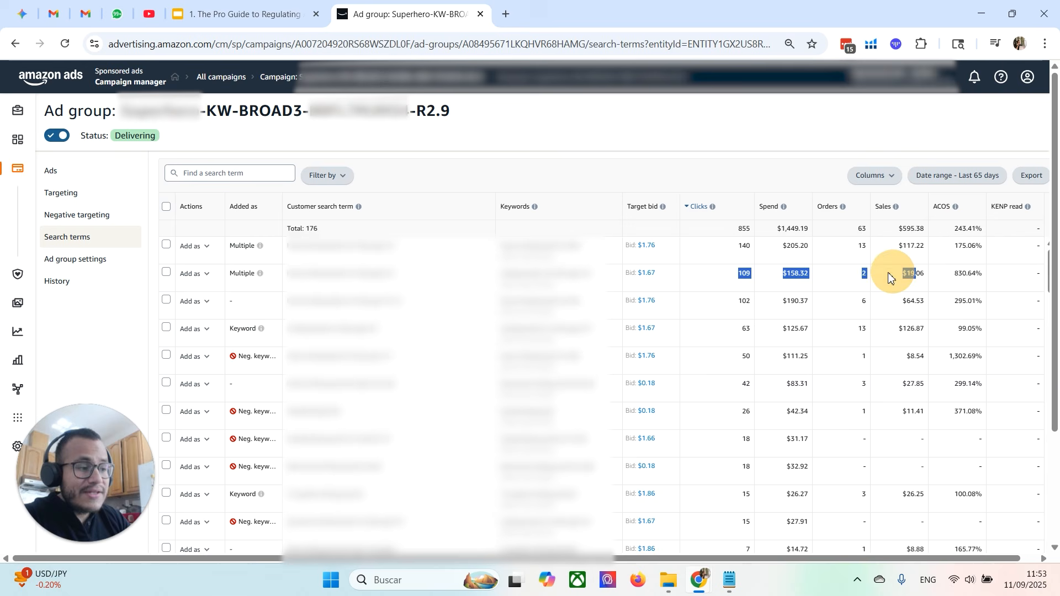
left_click(733, 279)
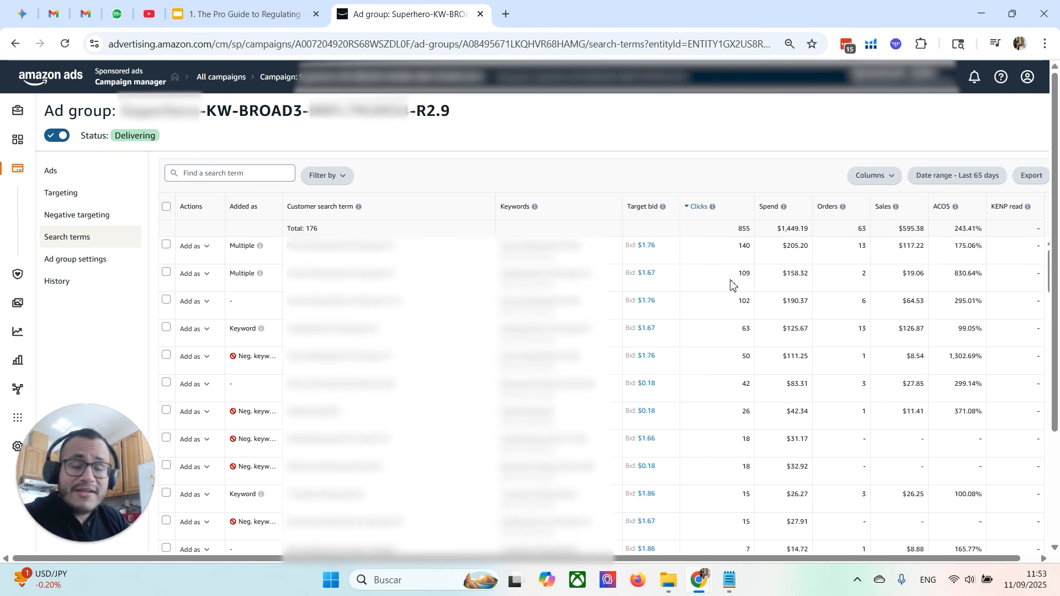
- Check the clicks and orders of the search terms further down that have clicks but no sales
scroll(734, 287, "down", 3)
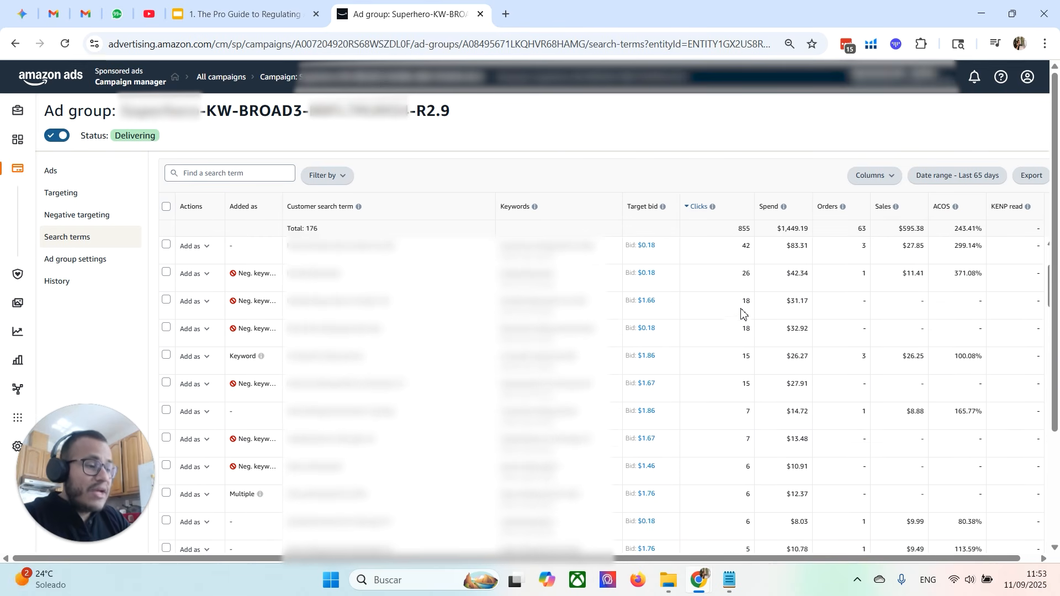
double_click(746, 301)
double_click(873, 307)
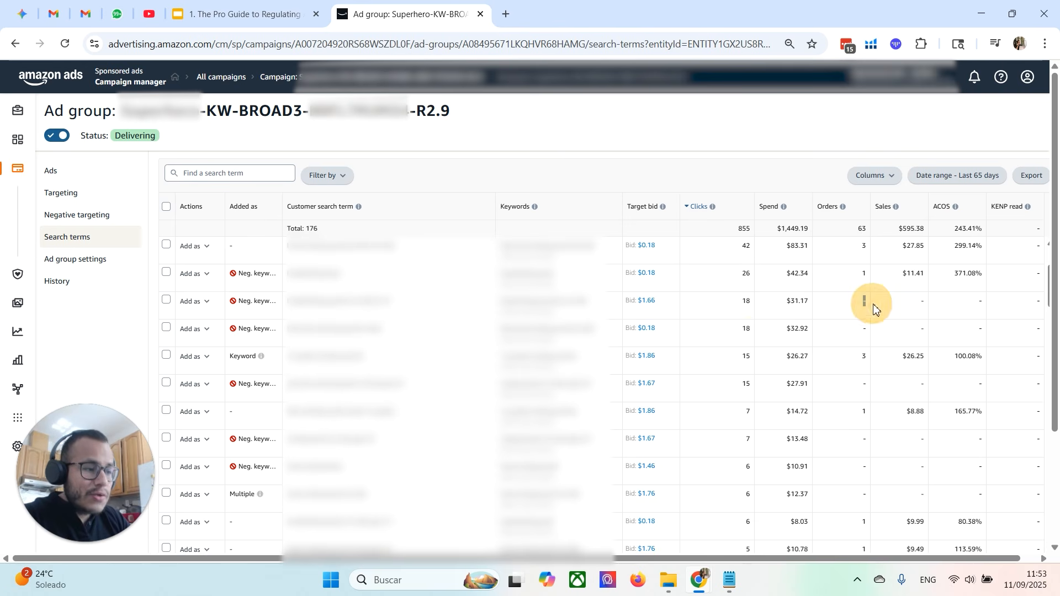
double_click(746, 330)
double_click(844, 330)
double_click(746, 385)
double_click(747, 440)
double_click(862, 440)
- Try to add the 18-click search term with the $1.66 bid and no orders as a negative exact keyword
scroll(846, 424, "up", 1)
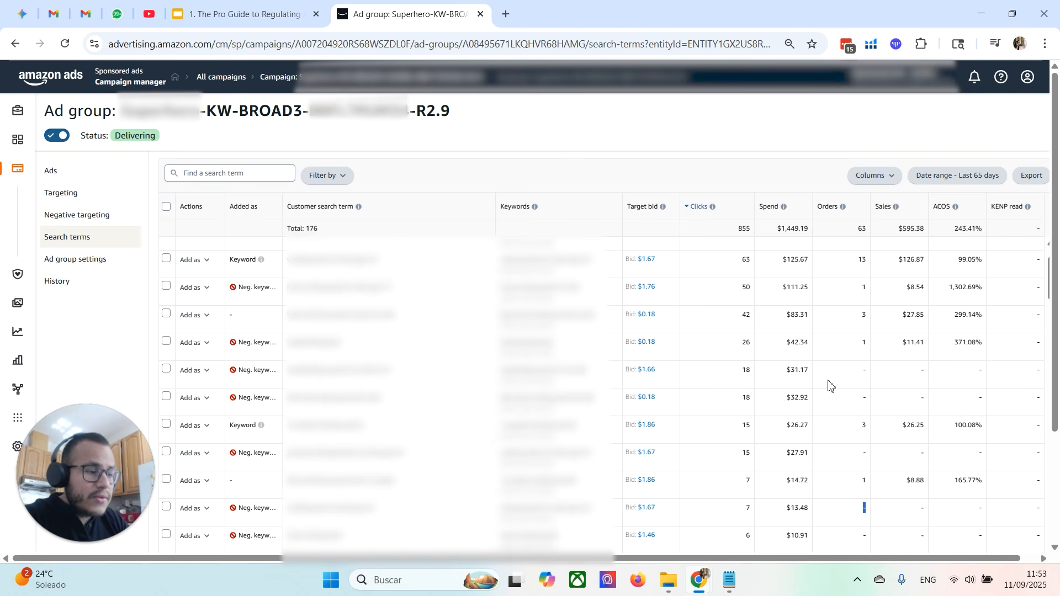
left_click(321, 371)
left_click_drag(407, 382, 279, 375)
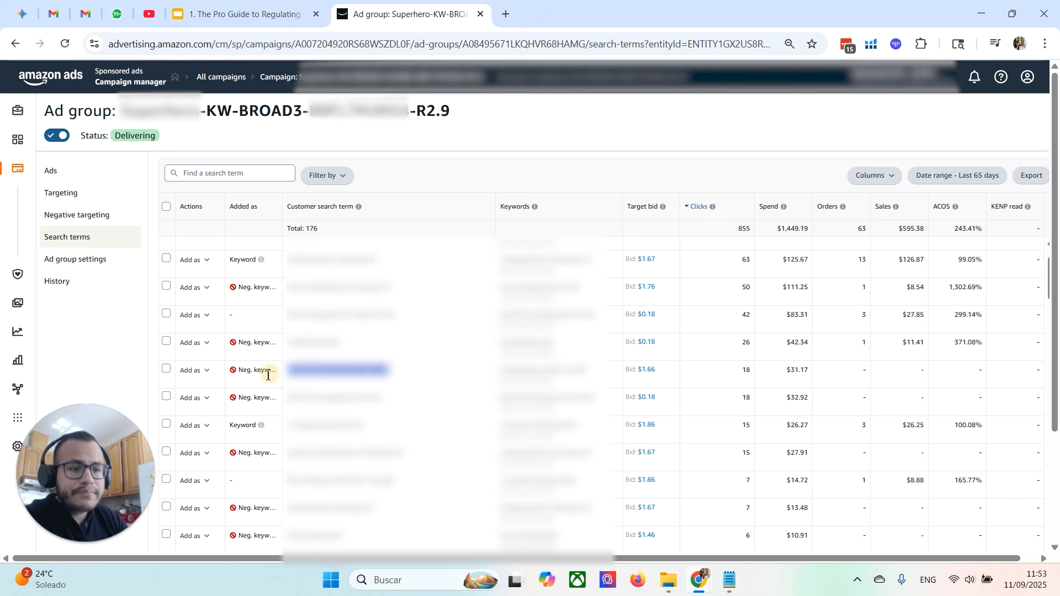
left_click(77, 215)
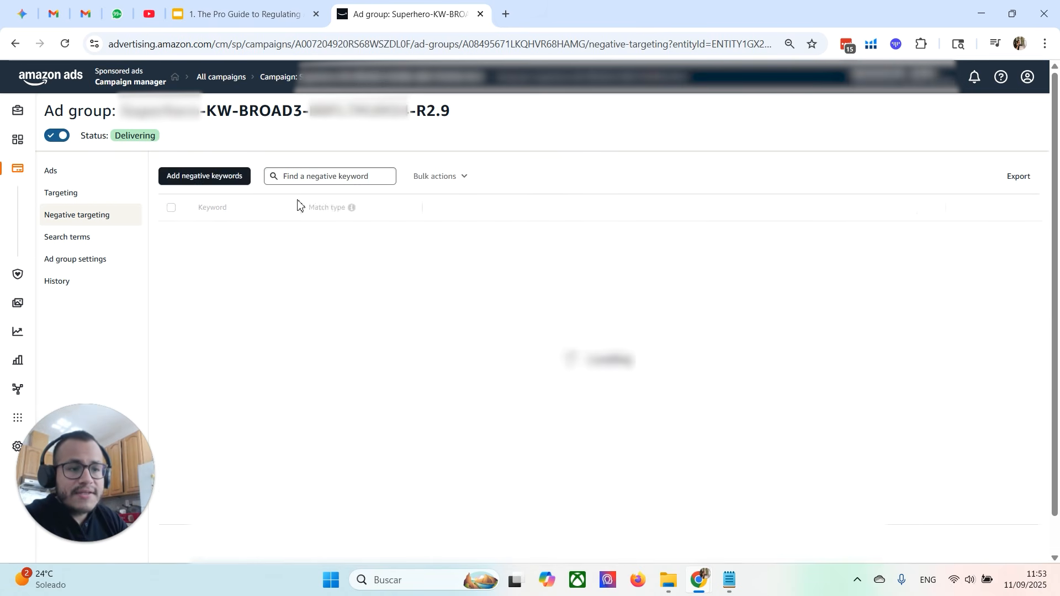
left_click(219, 176)
left_click(400, 191)
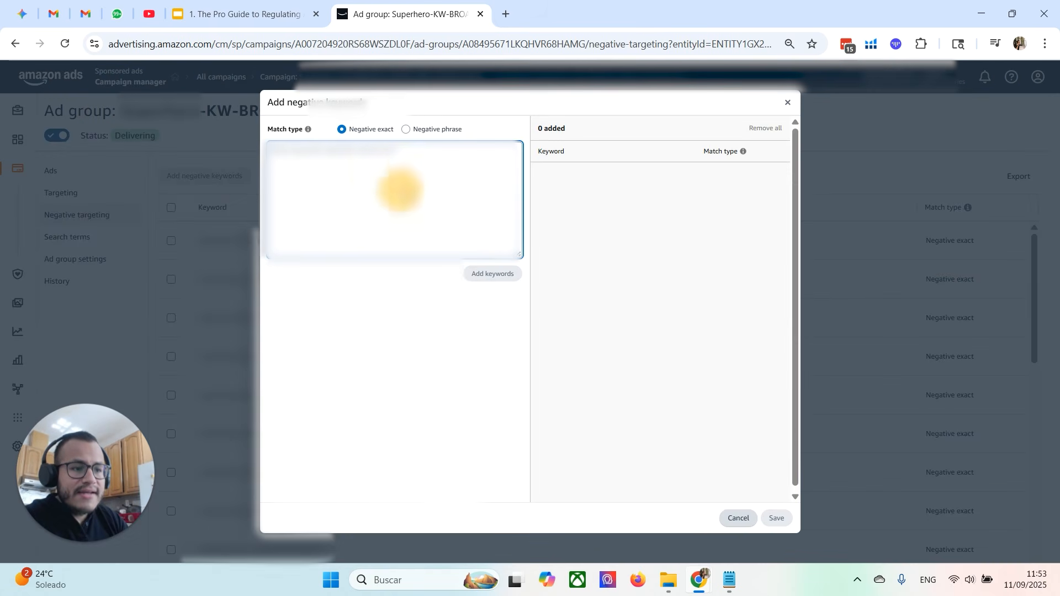
left_click(513, 281)
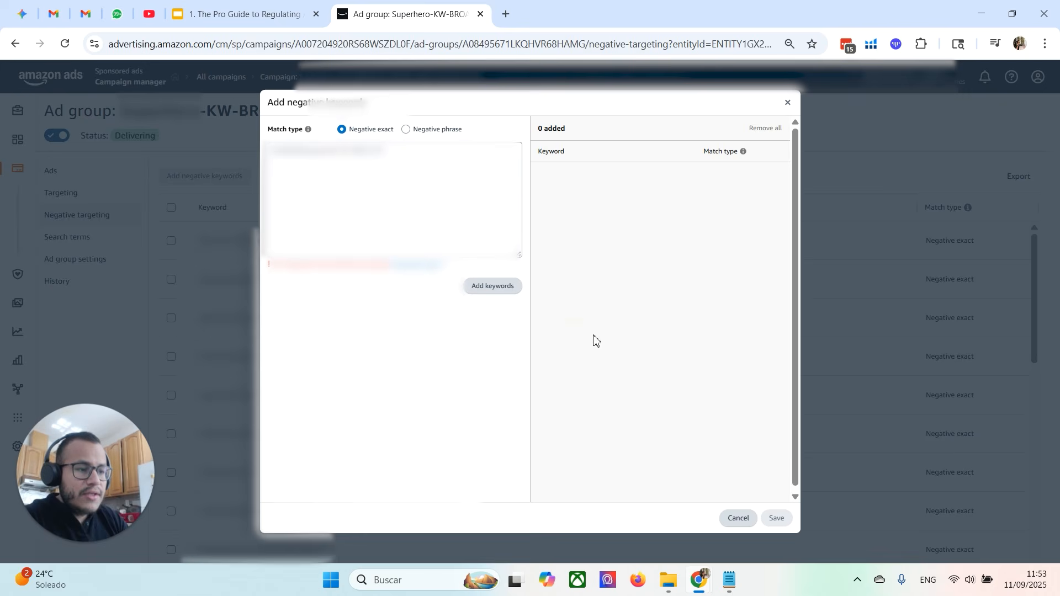
left_click(770, 517)
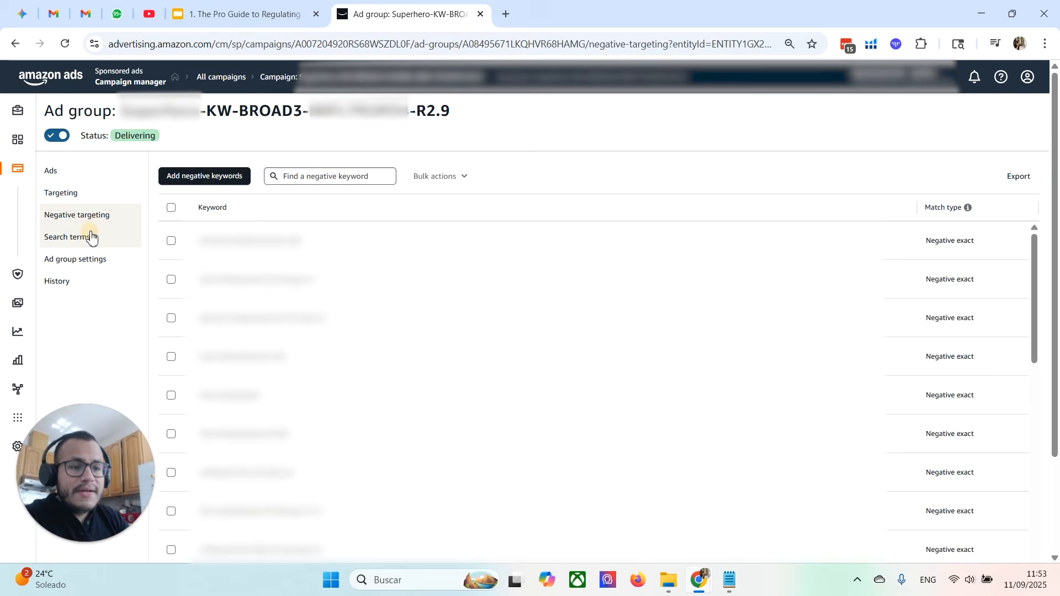
- Return to the search terms report and sort it by ACOS, highest first
left_click(91, 236)
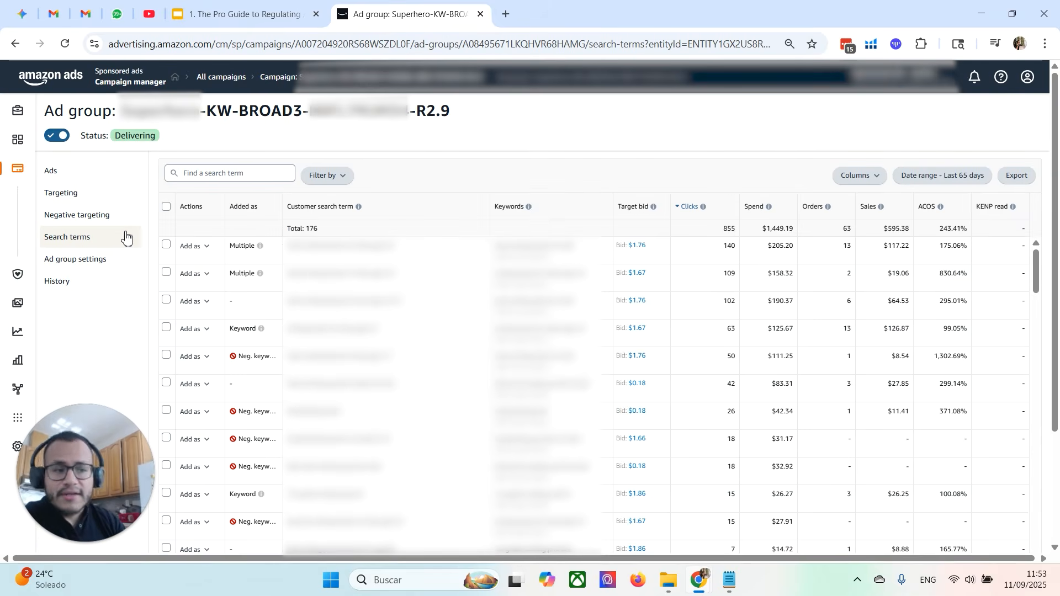
left_click(958, 216)
left_click(960, 217)
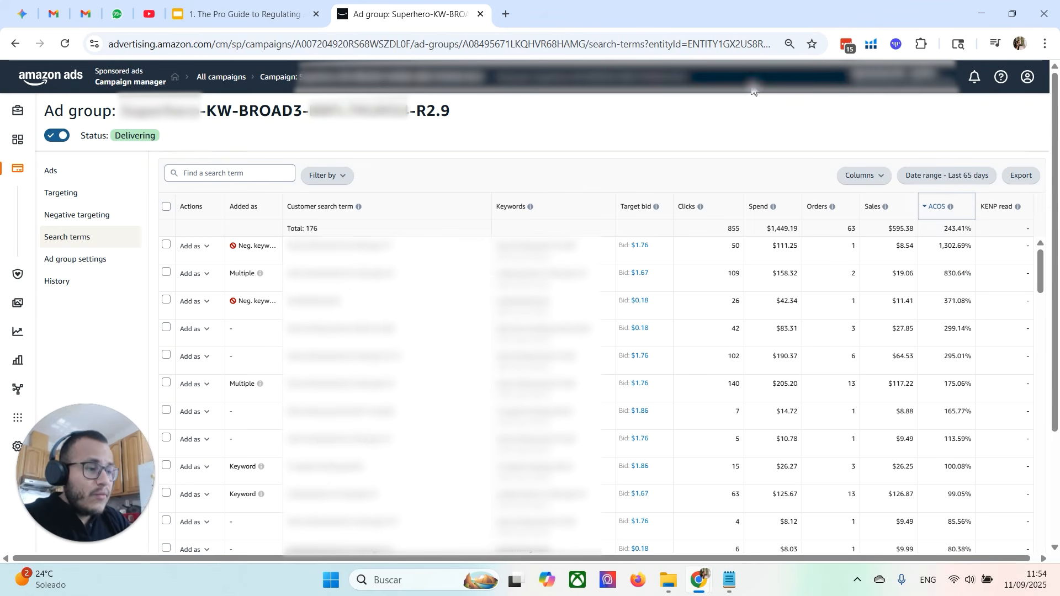
- Check the orders and ACOS of the highest-ACOS search term, and open the ad group's negative targeting list
double_click(854, 246)
left_click_drag(938, 246, 993, 251)
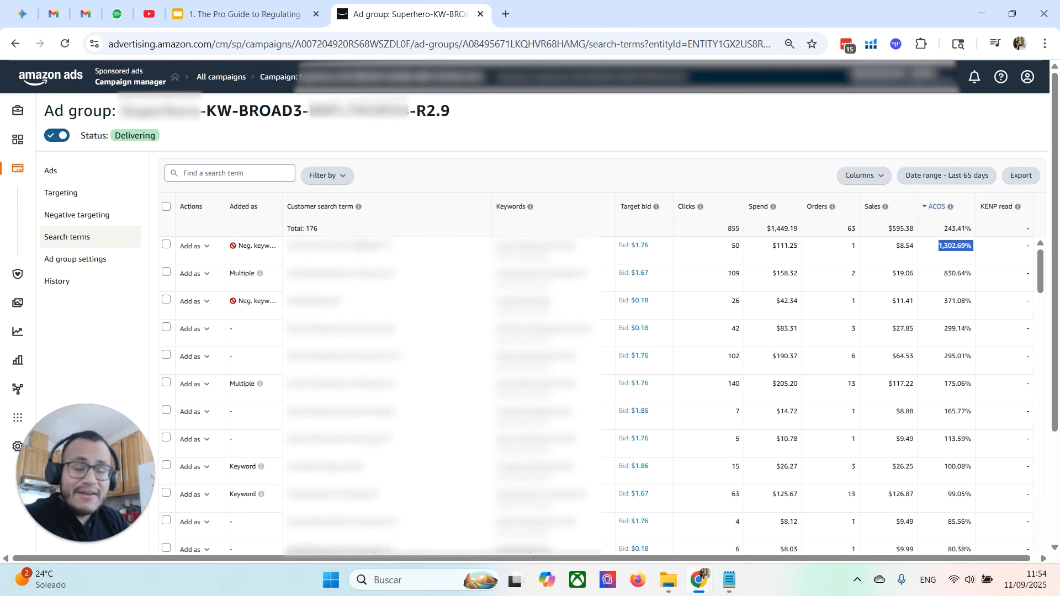
double_click(357, 246)
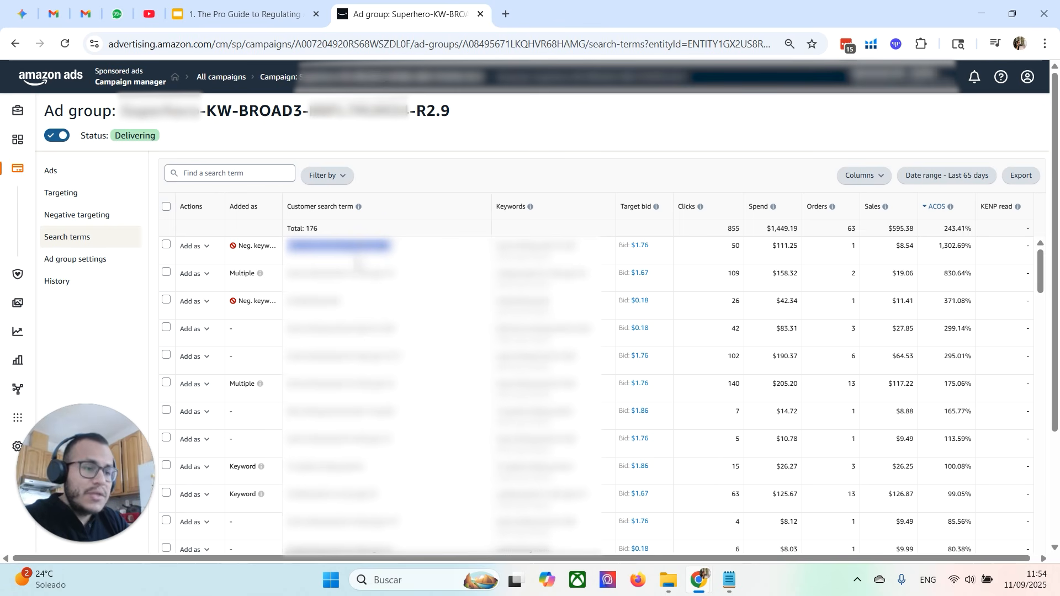
left_click(116, 218)
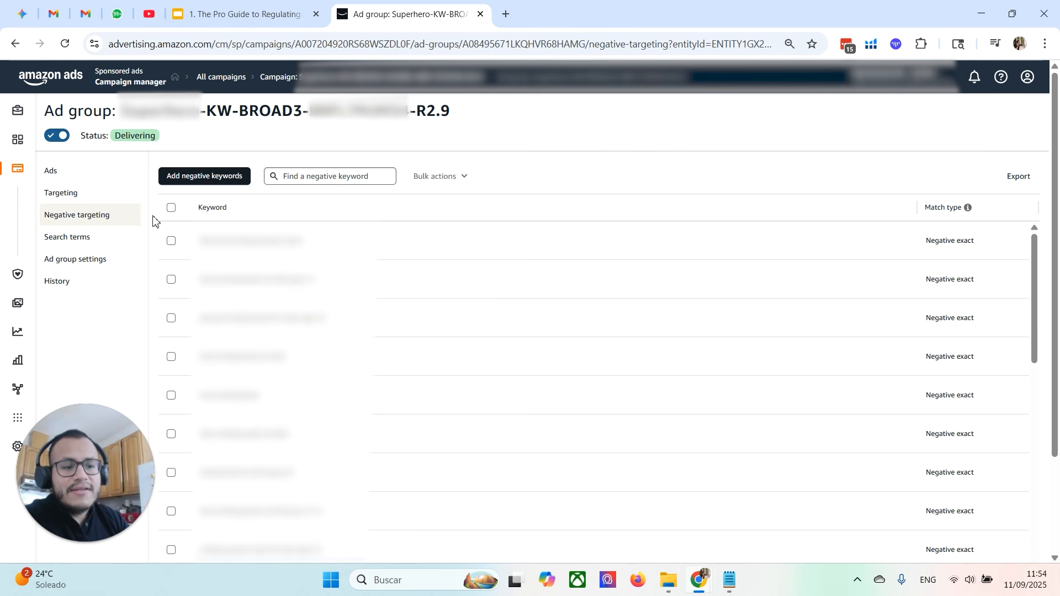
- Reopen the search terms report and sort it by orders, highest first
left_click(120, 238)
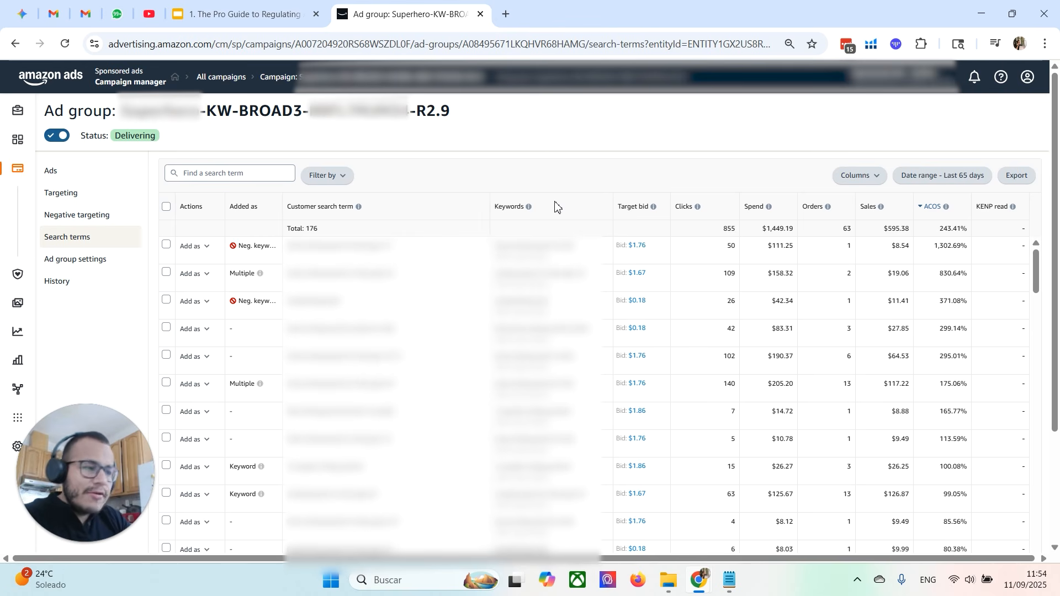
left_click(843, 210)
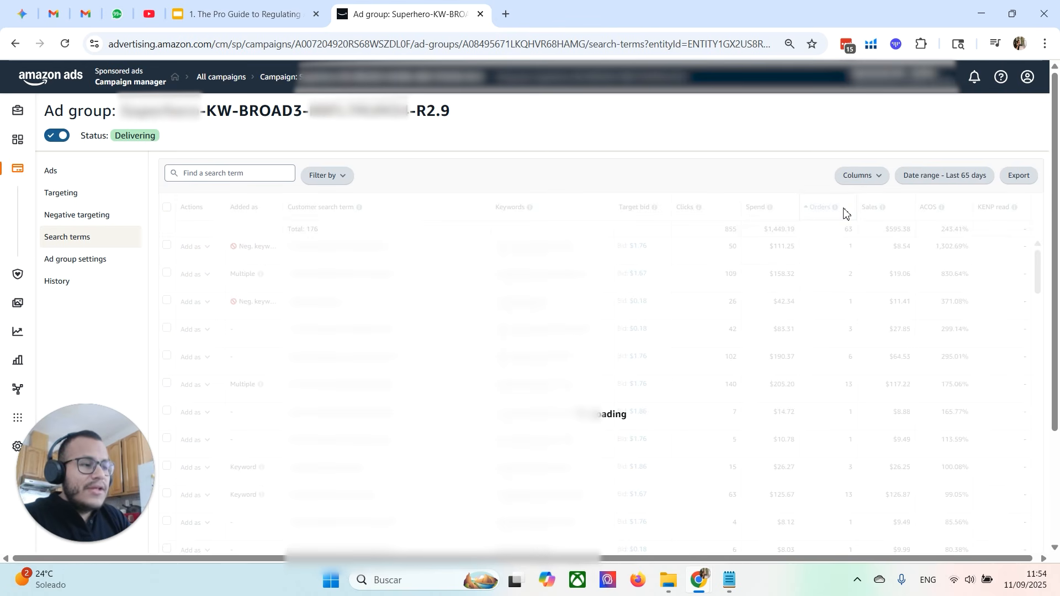
left_click(843, 209)
mouse_move(838, 209)
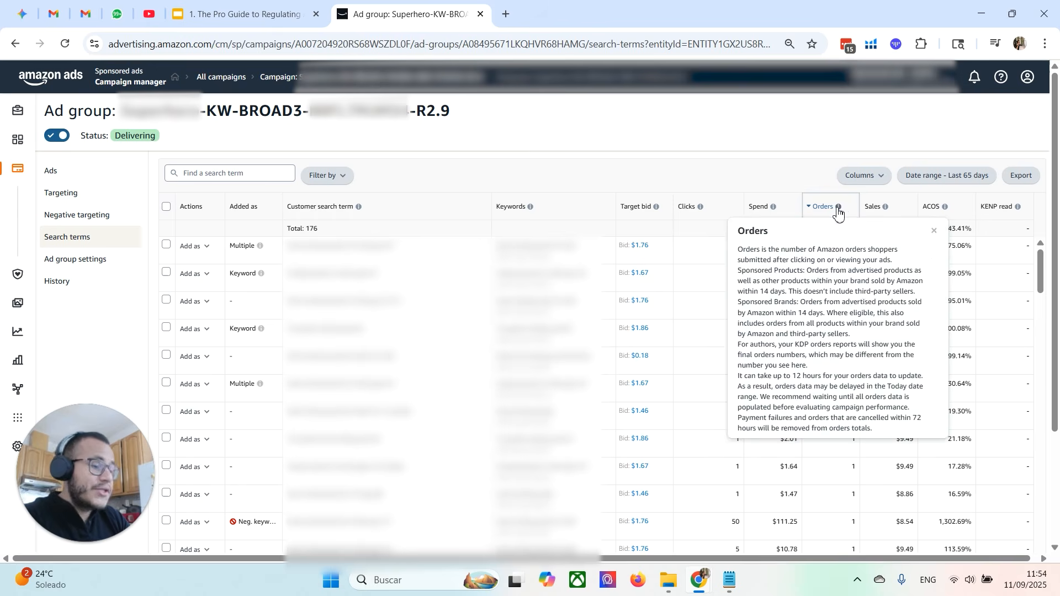
- Examine the search terms that produced orders, comparing clicks, orders and ACOS for the single-order terms
scroll(837, 212, "down", 5)
scroll(834, 196, "down", 4)
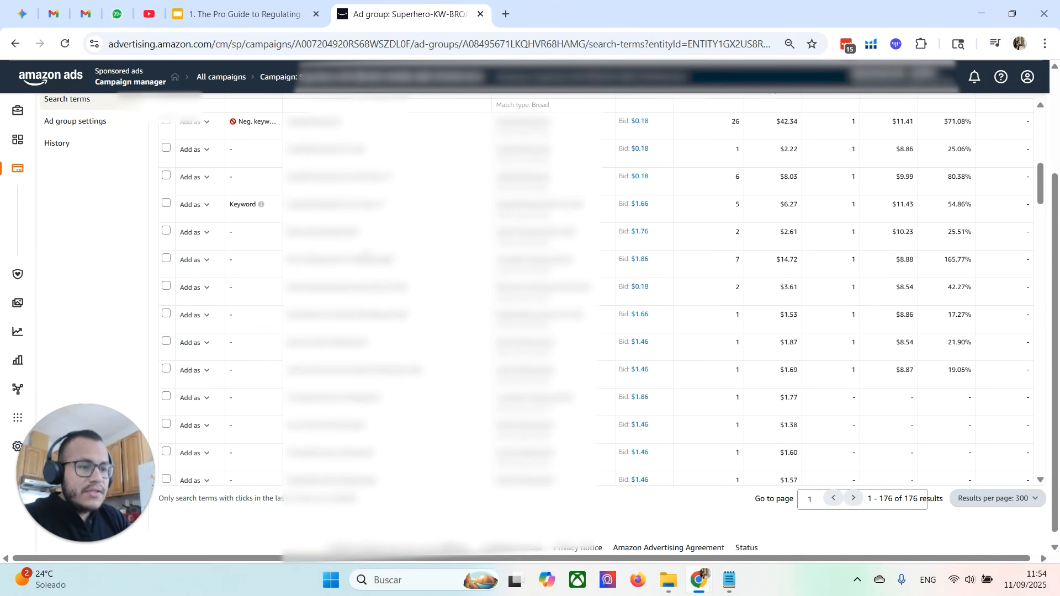
double_click(367, 259)
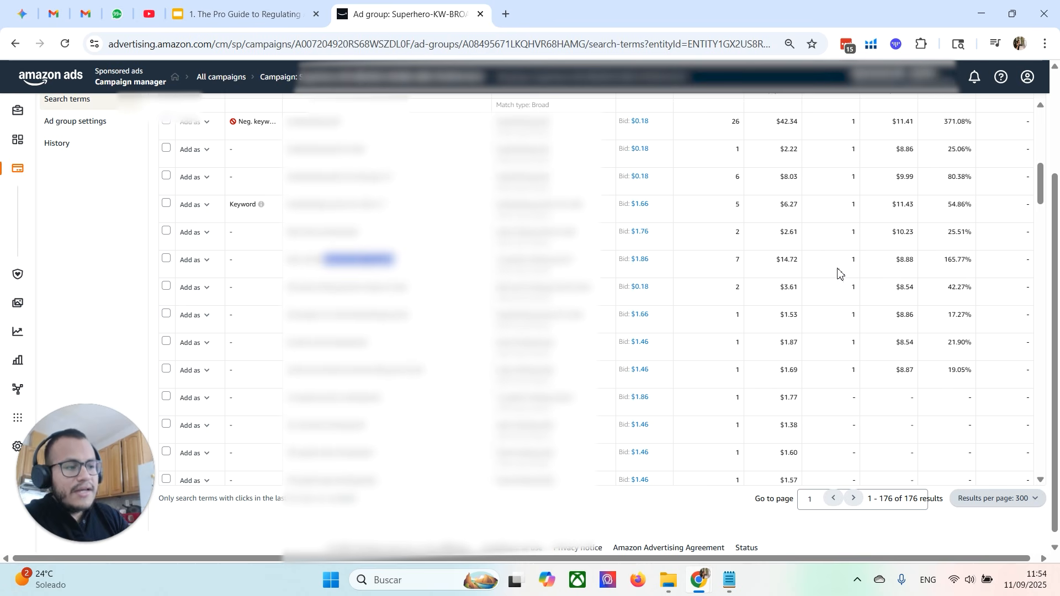
double_click(853, 259)
left_click(738, 316)
scroll(753, 329, "up", 2)
scroll(763, 300, "up", 5)
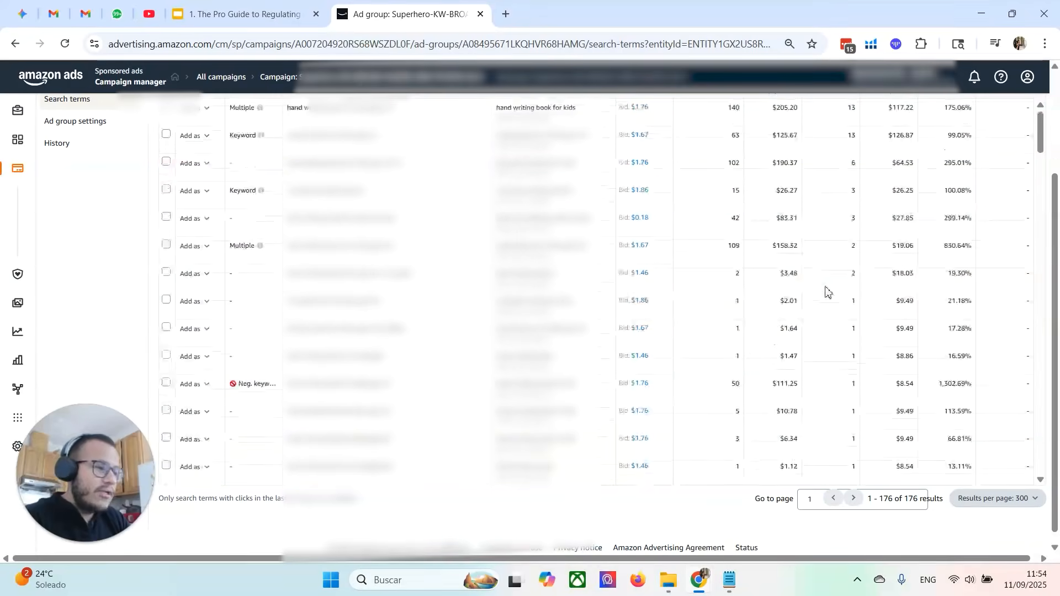
scroll(826, 291, "down", 5)
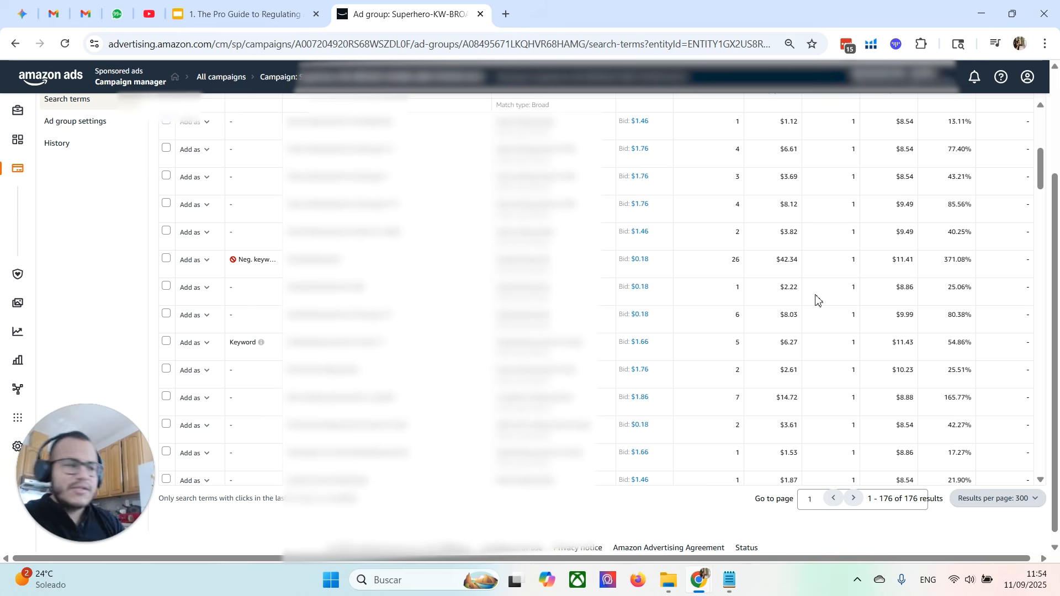
scroll(823, 302, "down", 1)
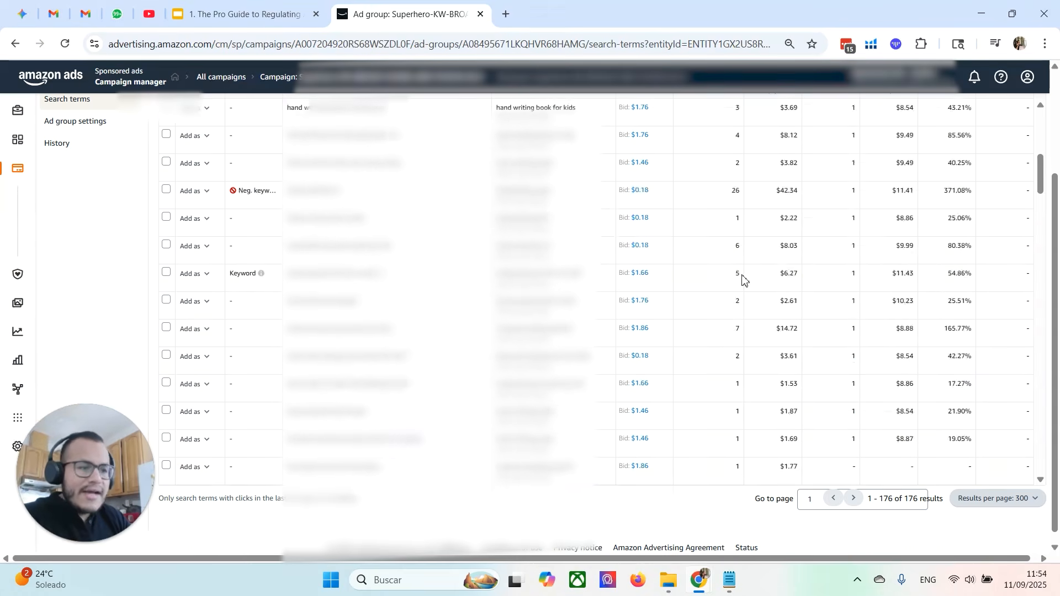
- Filter the search terms report to terms with sales less than $1
scroll(745, 281, "up", 8)
left_click(331, 176)
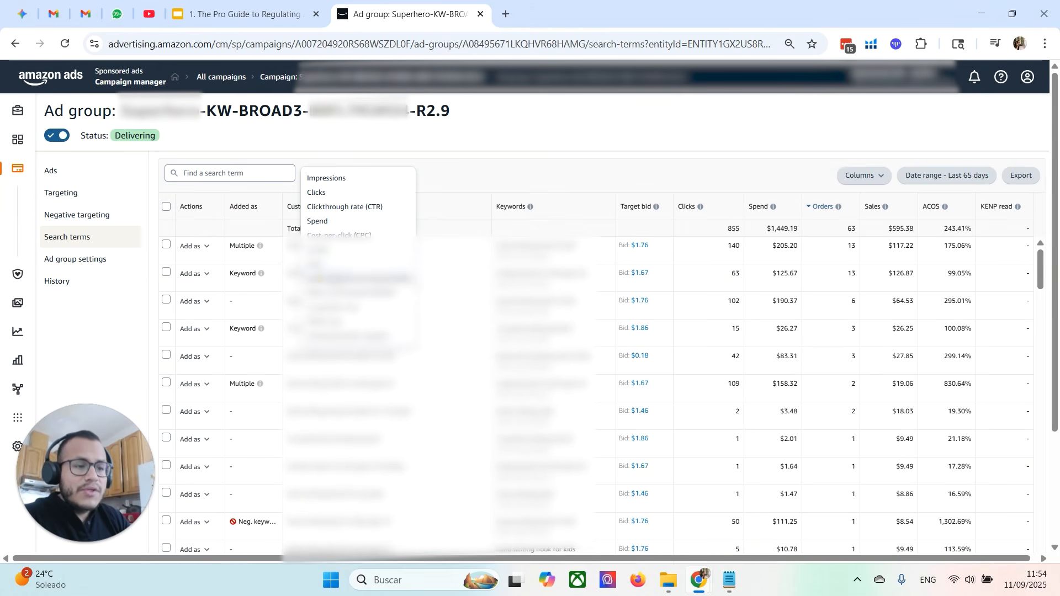
left_click(326, 264)
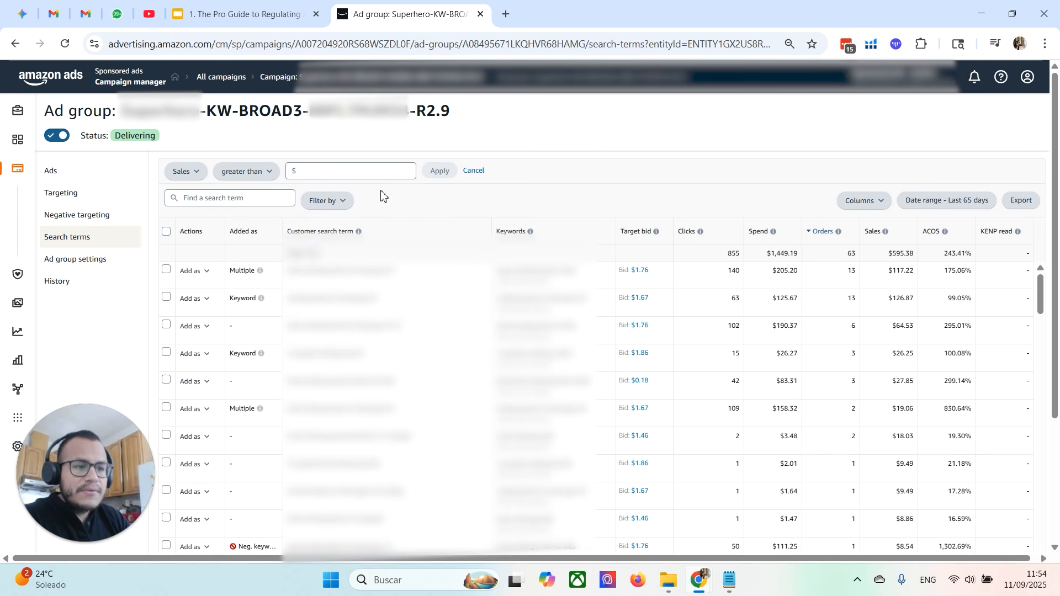
left_click(232, 173)
left_click(243, 203)
left_click(304, 171)
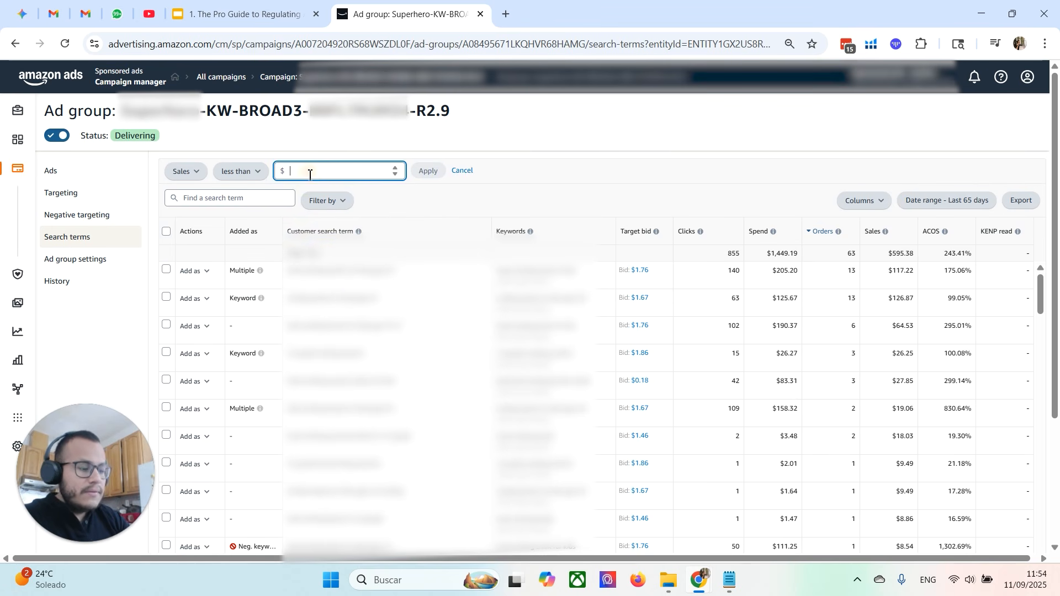
type("1")
key("Return")
- Add a second filter to the search terms for clicks greater than 4
left_click(334, 203)
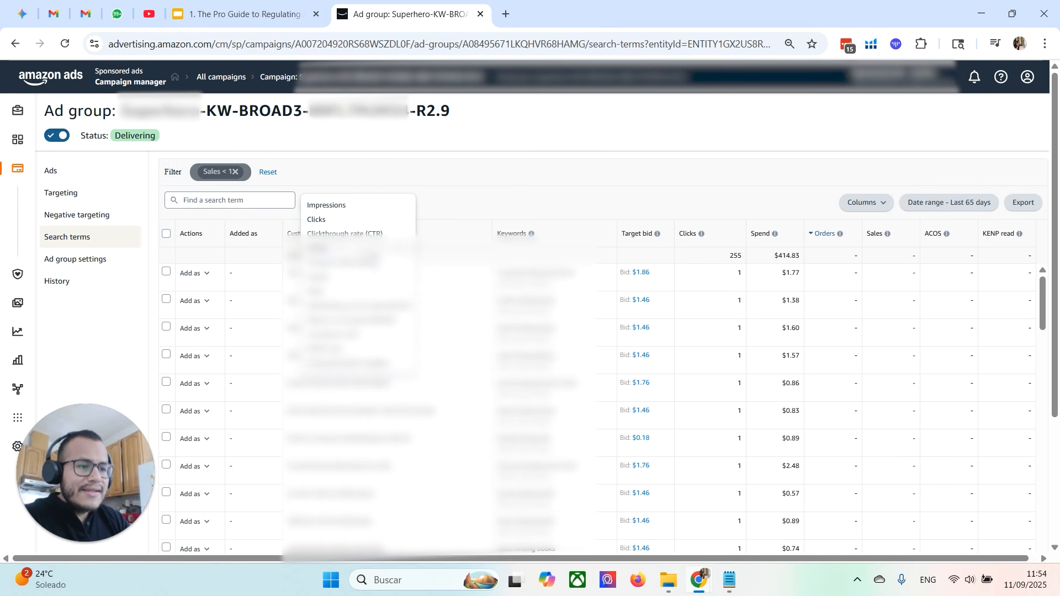
left_click(330, 220)
left_click(350, 171)
left_click(472, 175)
type("4")
key("Return")
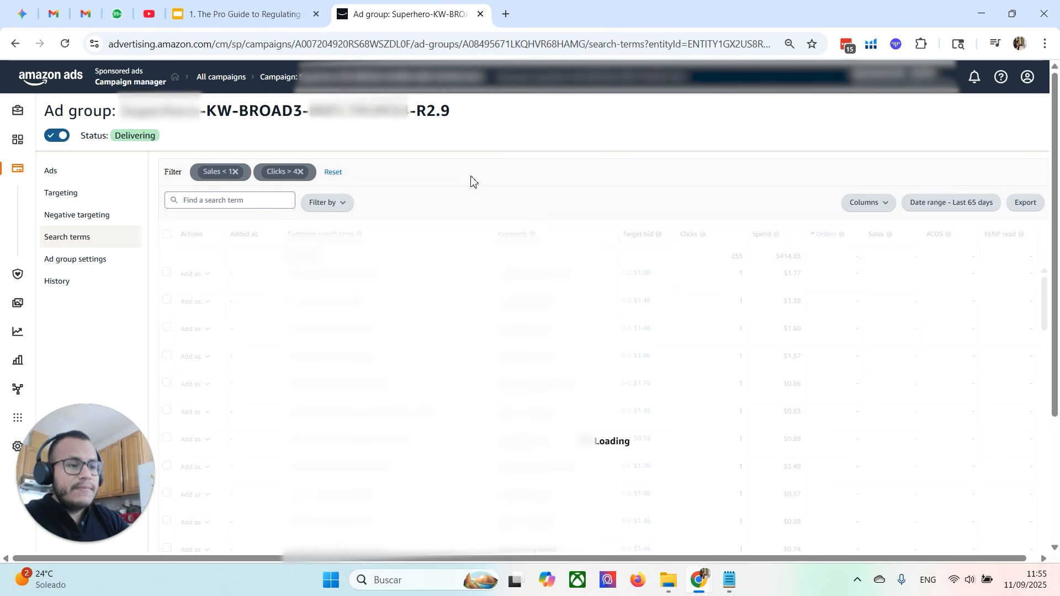
- Select all the filtered search terms and open them for adding as Negative exact keywords, closing the dialog without adding them
scroll(698, 301, "down", 2)
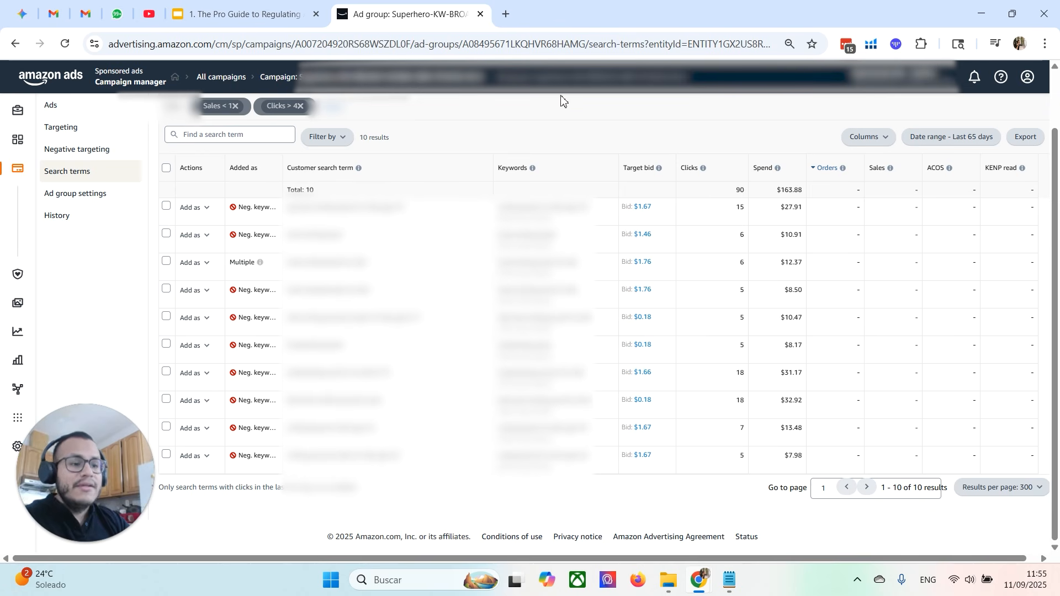
left_click(167, 168)
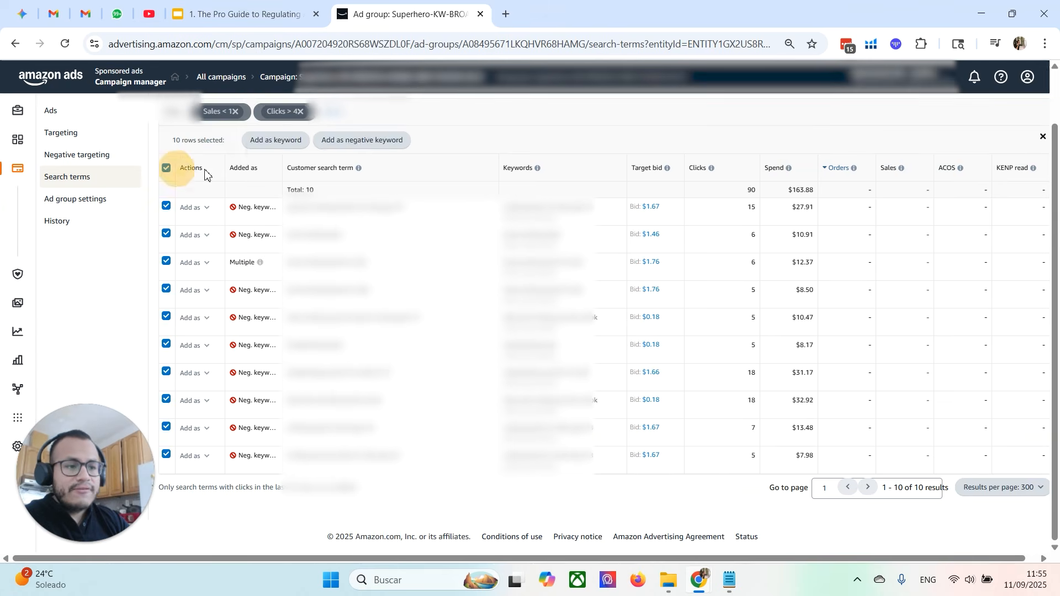
left_click(380, 146)
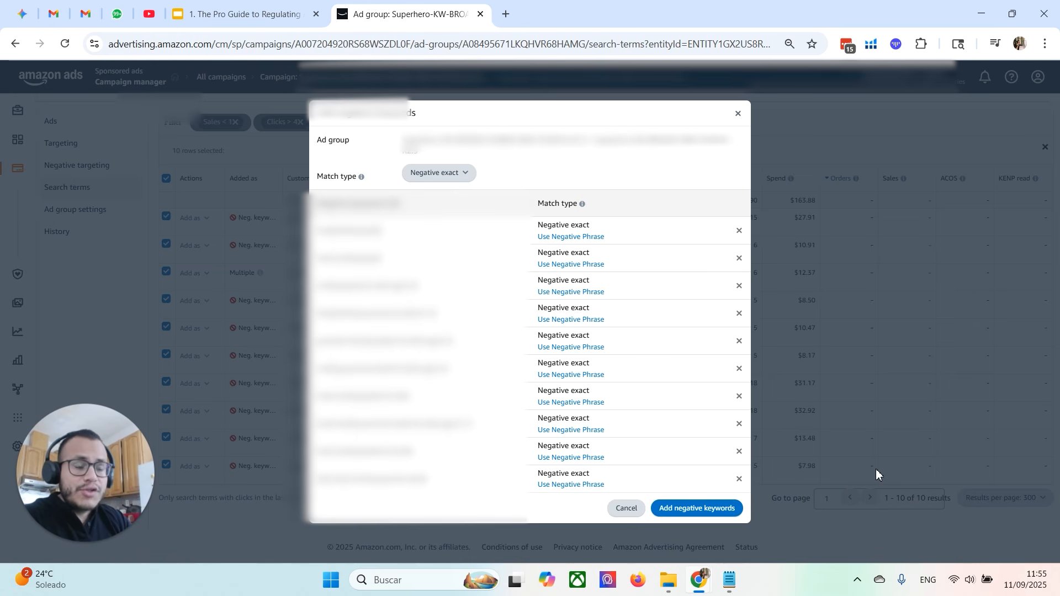
left_click(738, 114)
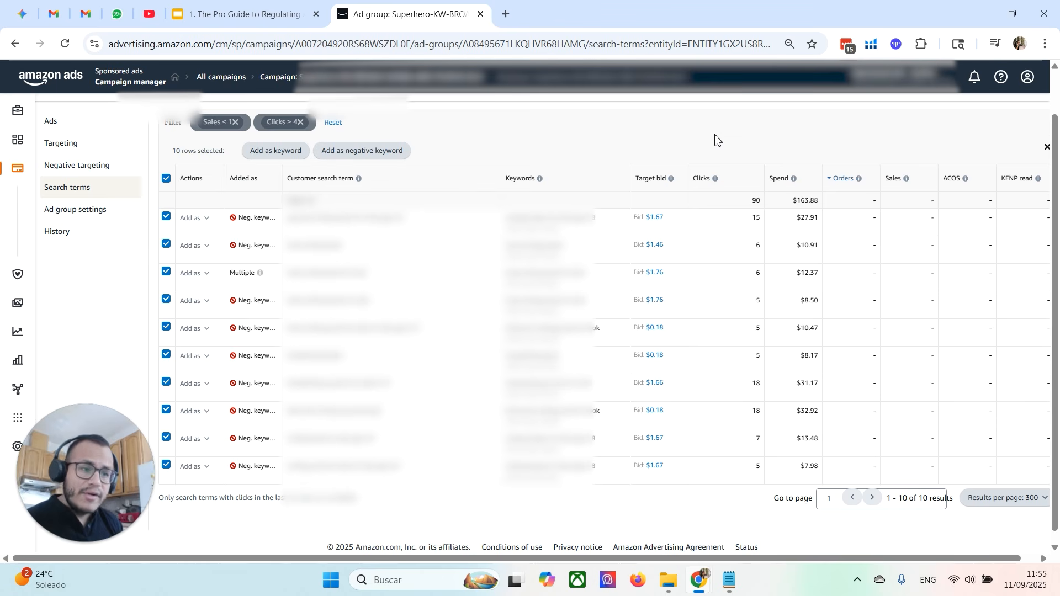
- Replace the clicks filter with clicks greater than 0, keeping the sales filter
left_click(301, 122)
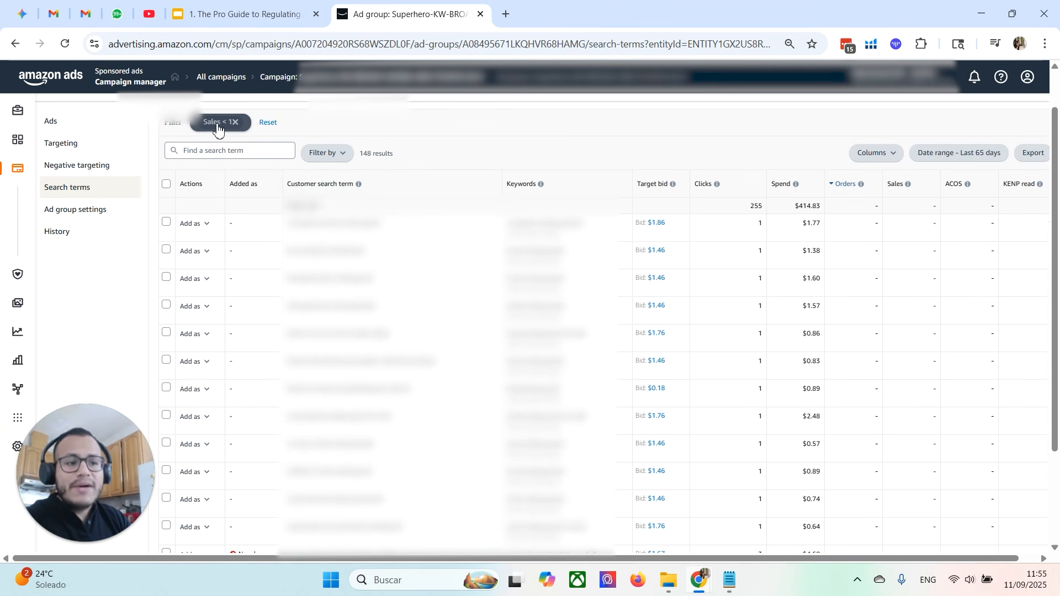
left_click(323, 154)
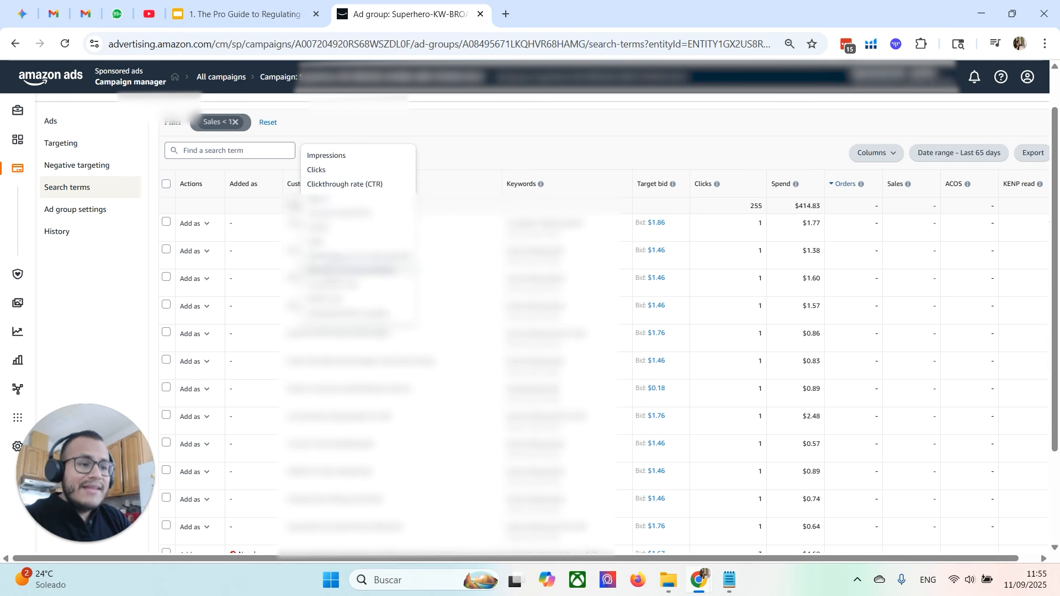
left_click(334, 176)
left_click(421, 124)
type("0")
key("Return")
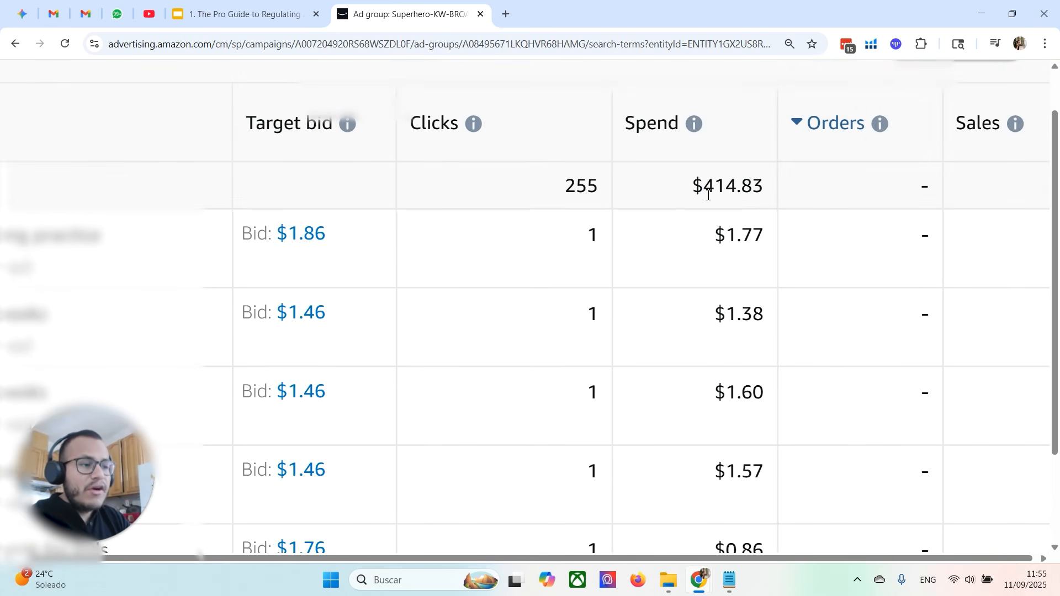
- Check the total spend and total clicks of the filtered search terms, and select all of them
left_click_drag(708, 195, 756, 191)
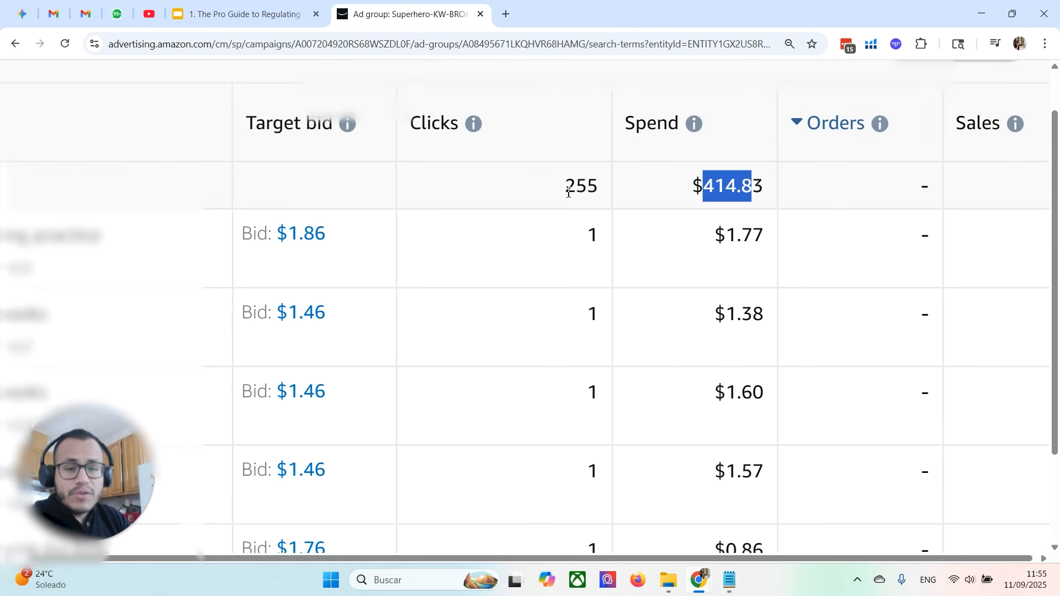
left_click_drag(562, 182, 599, 179)
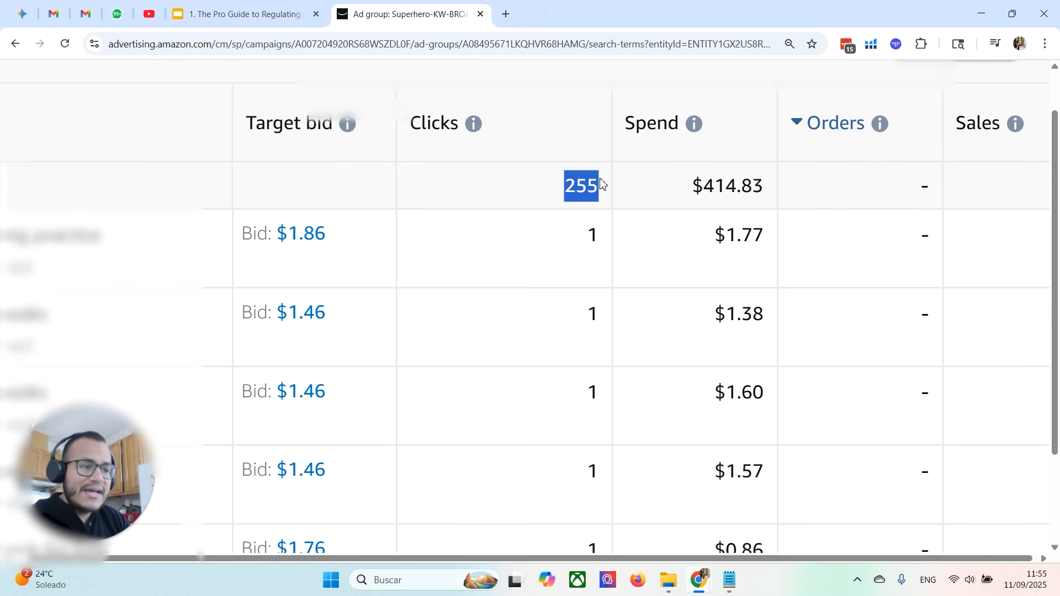
key("ctrl+minus")
key("ctrl+minus")
key("ctrl+minus")
key("ctrl+minus")
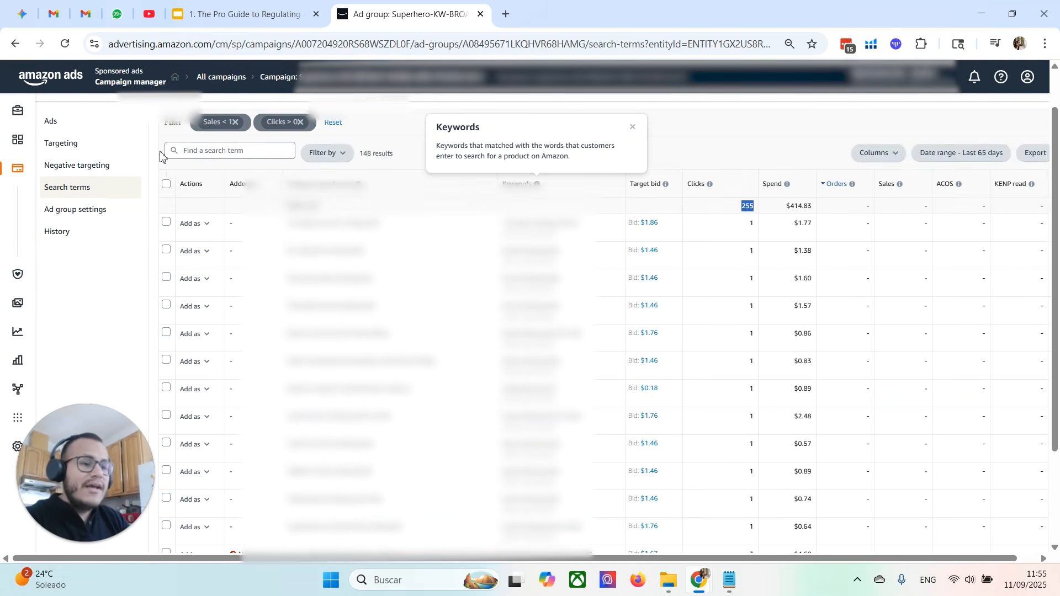
left_click(166, 184)
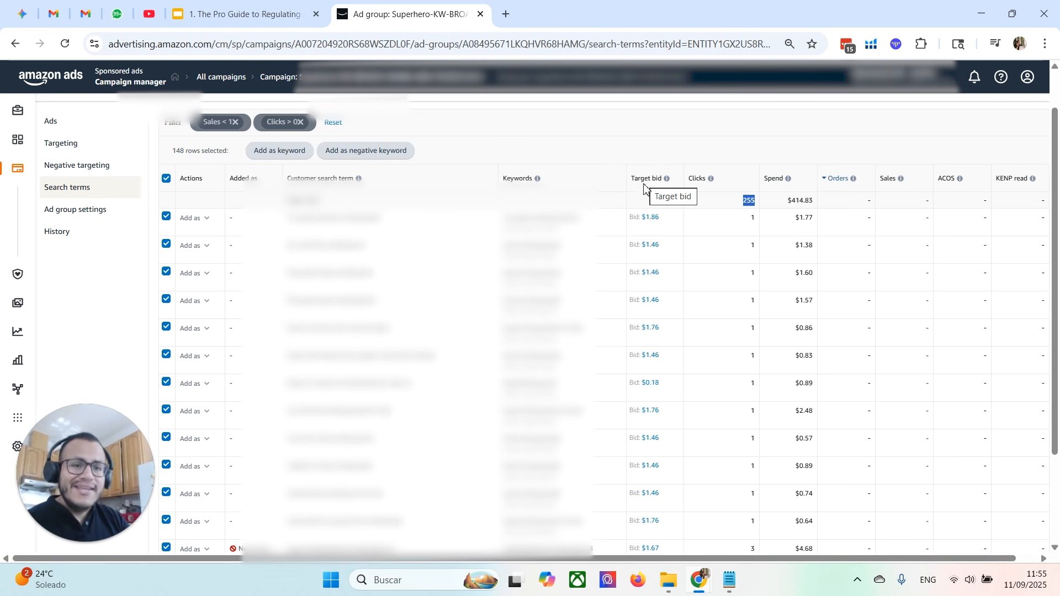
- Switch to the slide presentation and show the "Step 2: Regulate Bids" slide
key("alt+Tab")
key("Left")
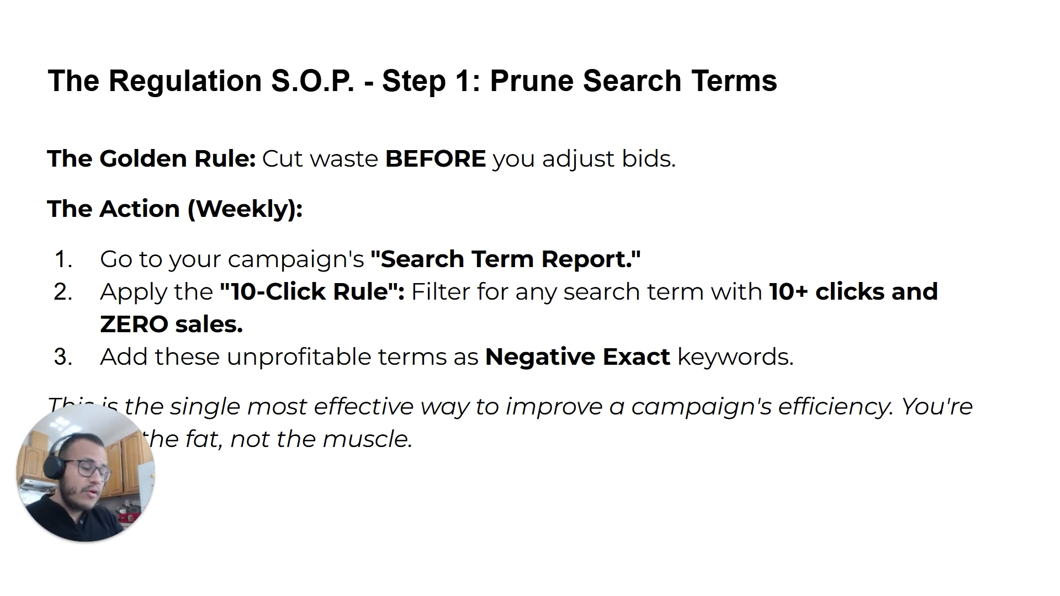
key("Right")
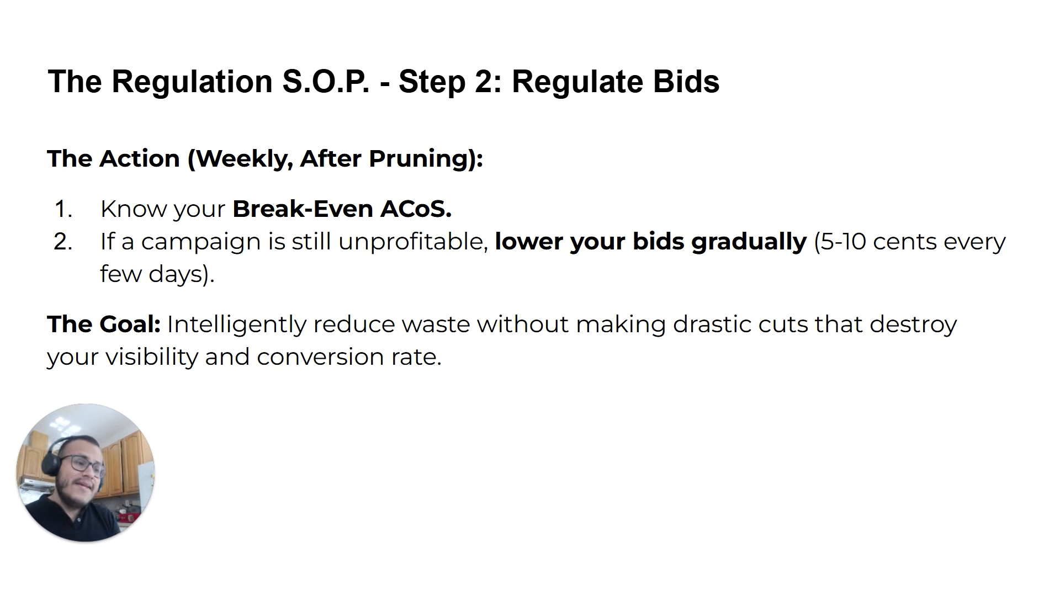